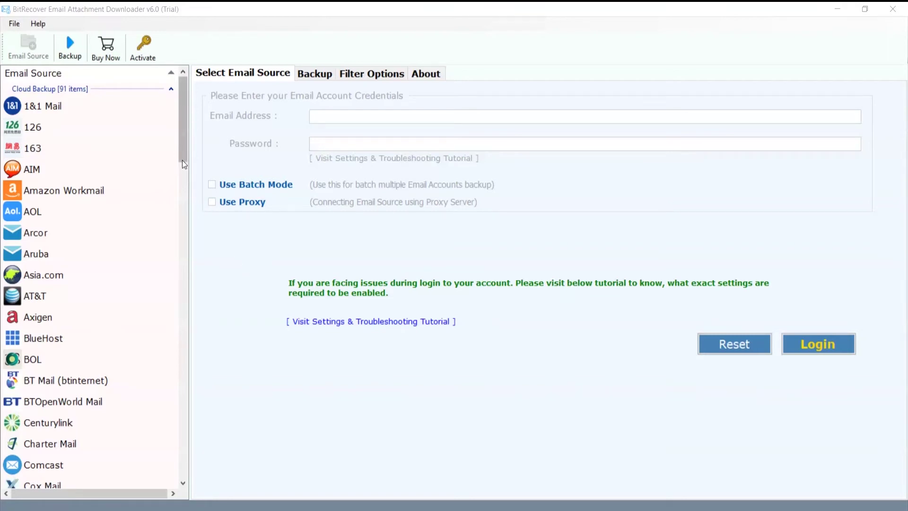
drag(182, 152, 174, 251)
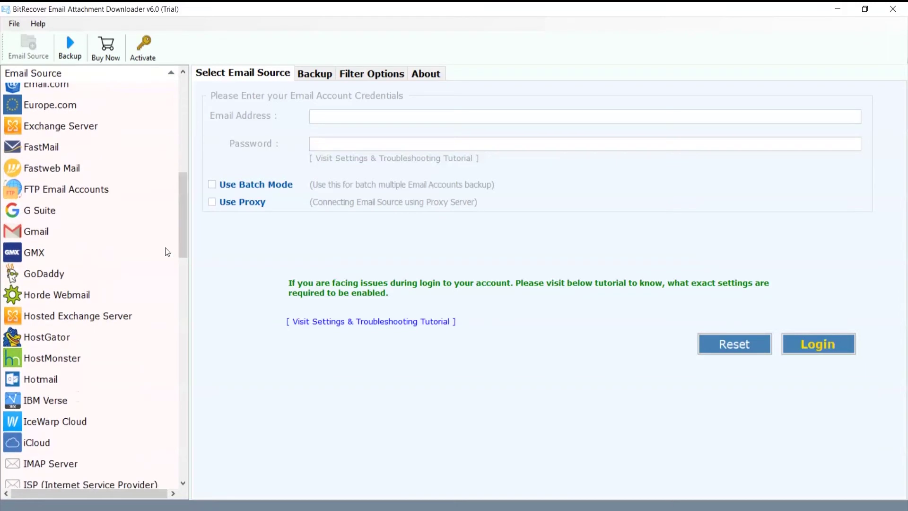
- Select Gmail as the email source so the address and password fields become available
click(82, 232)
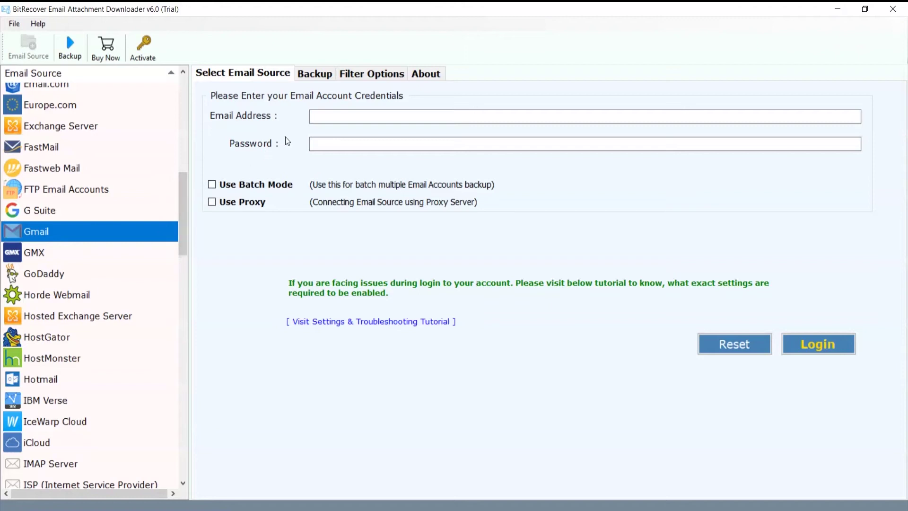
- Log in with the Gmail address and app password to load the mailbox folders
click(310, 120)
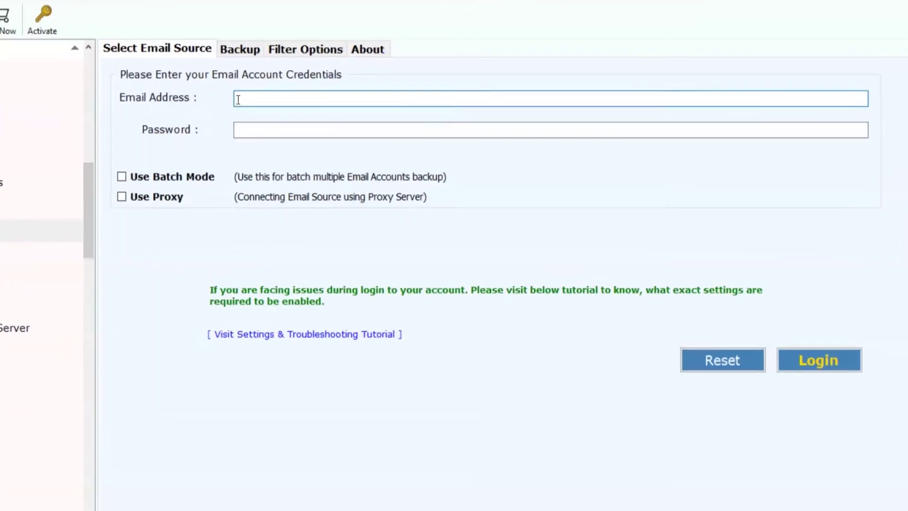
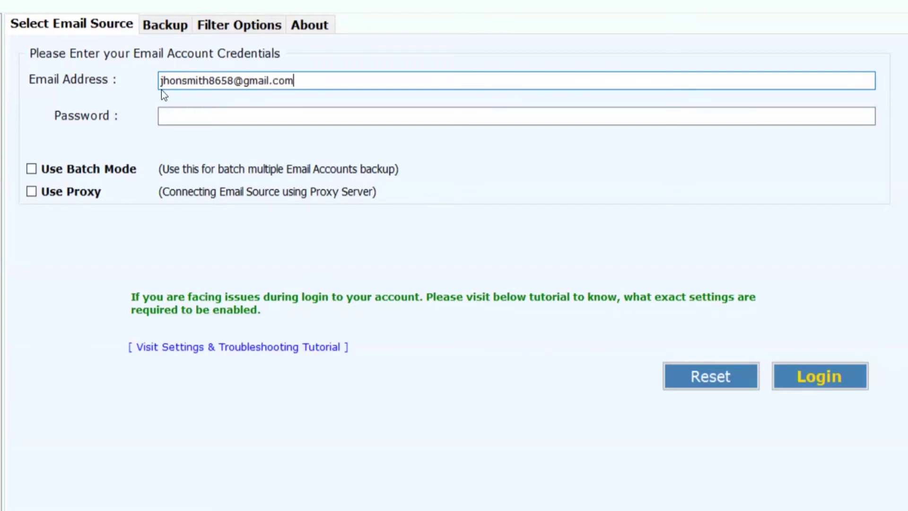
click(166, 111)
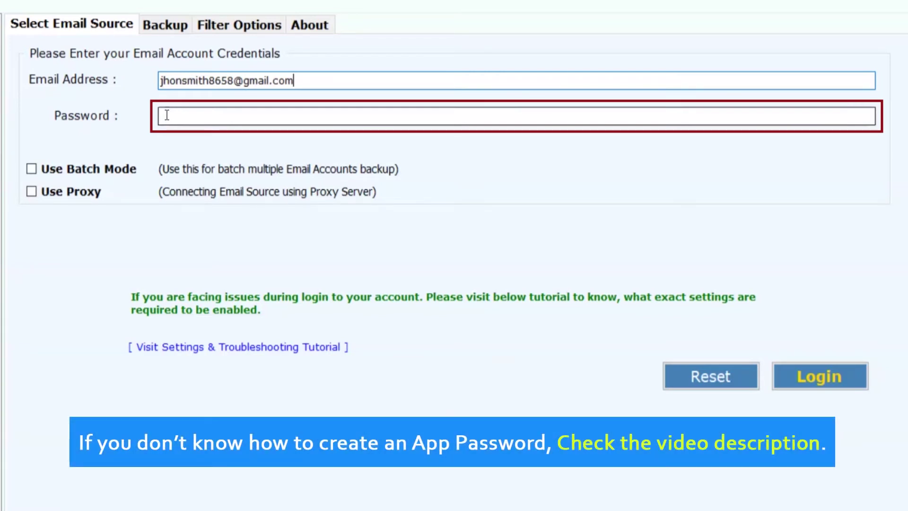
click(166, 115)
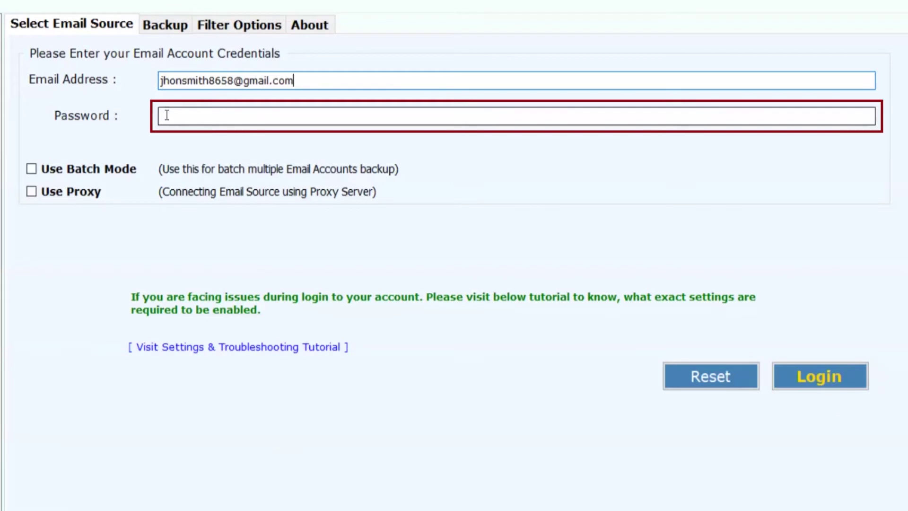
text(****************)
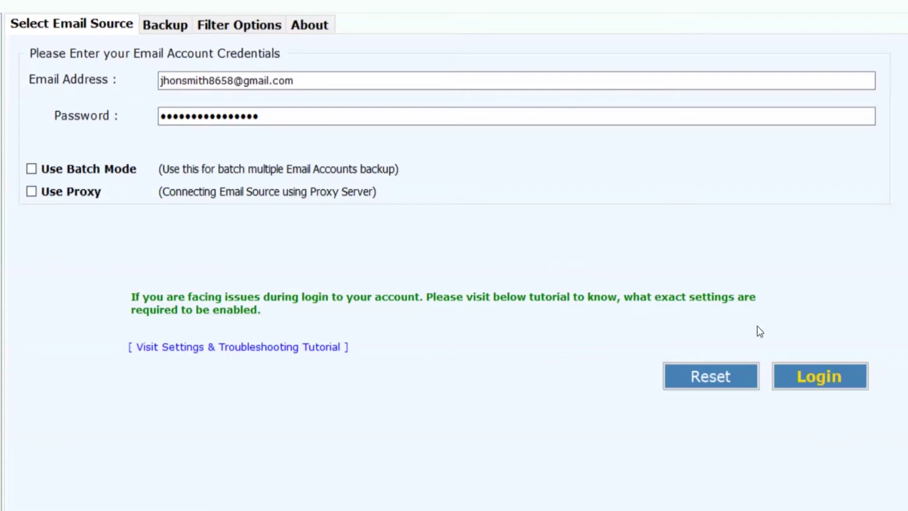
click(818, 376)
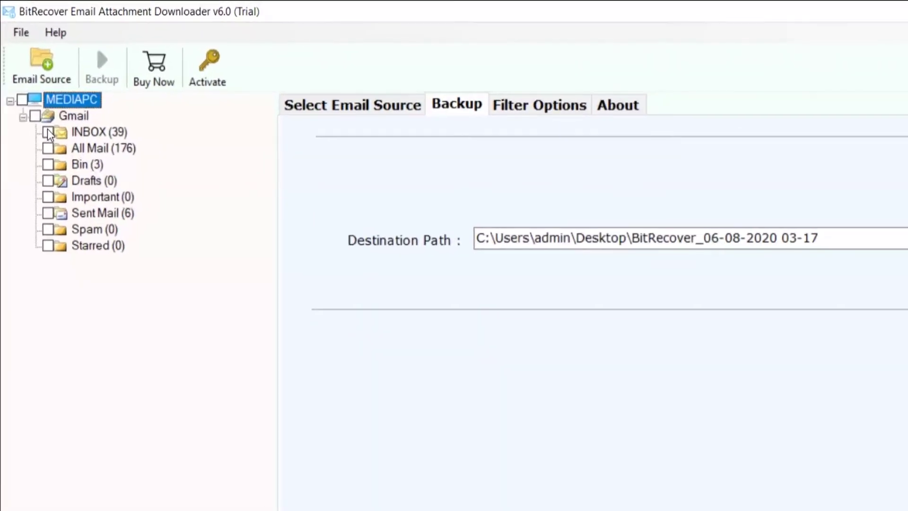
- Include the INBOX, All Mail, Bin and Sent Mail folders in the extraction
click(33, 93)
click(48, 149)
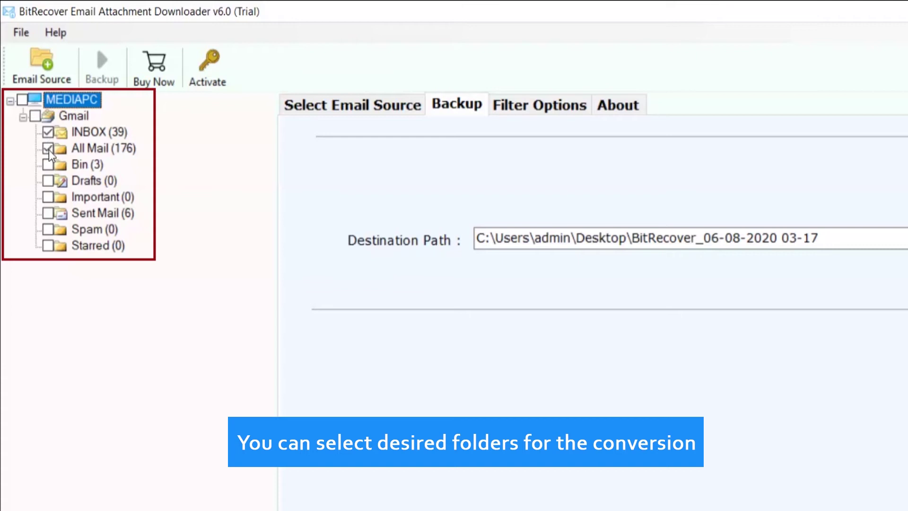
click(48, 165)
click(48, 213)
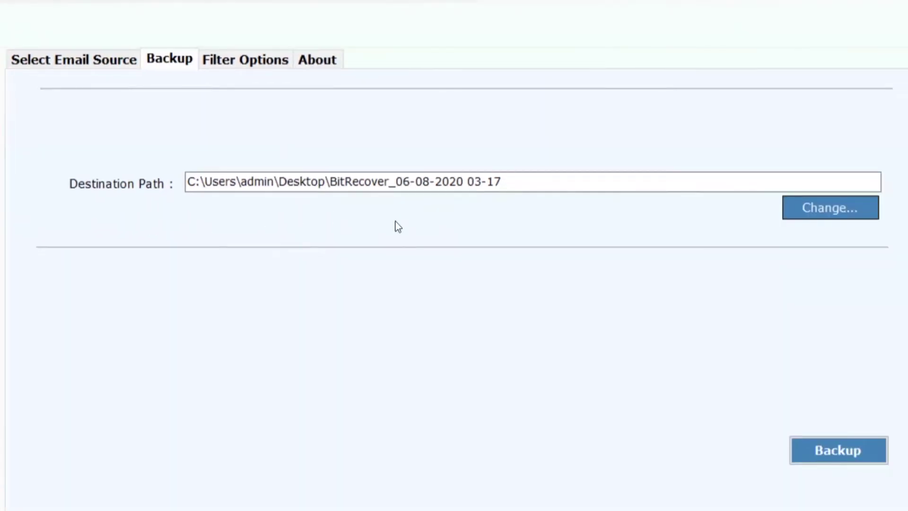
- Change the destination path to the Output folder on C:
click(825, 207)
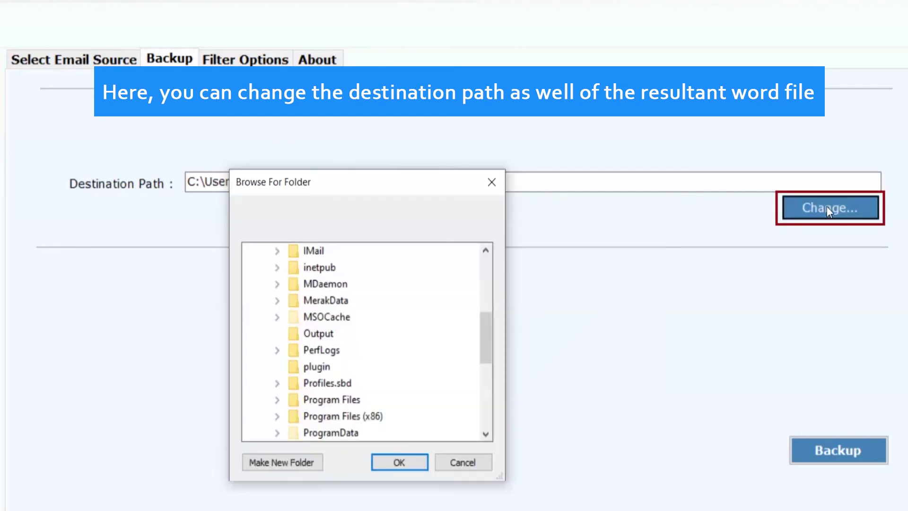
click(310, 332)
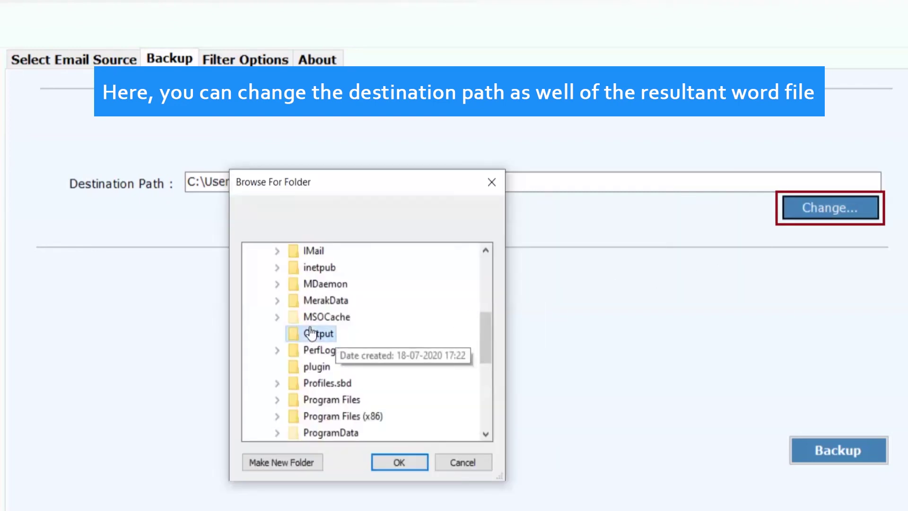
click(400, 462)
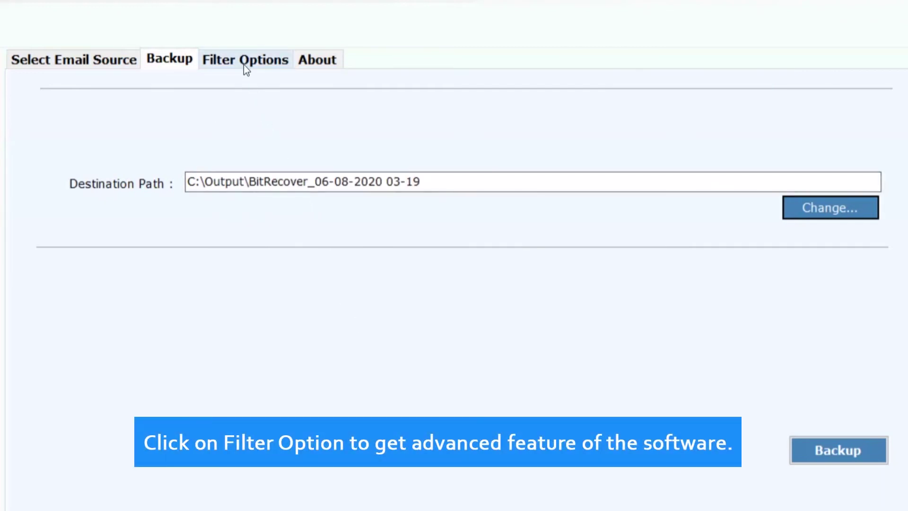
- In Filter Options, leave advanced filters off and limit Selected Extensions to *.doc,*.docx
click(243, 63)
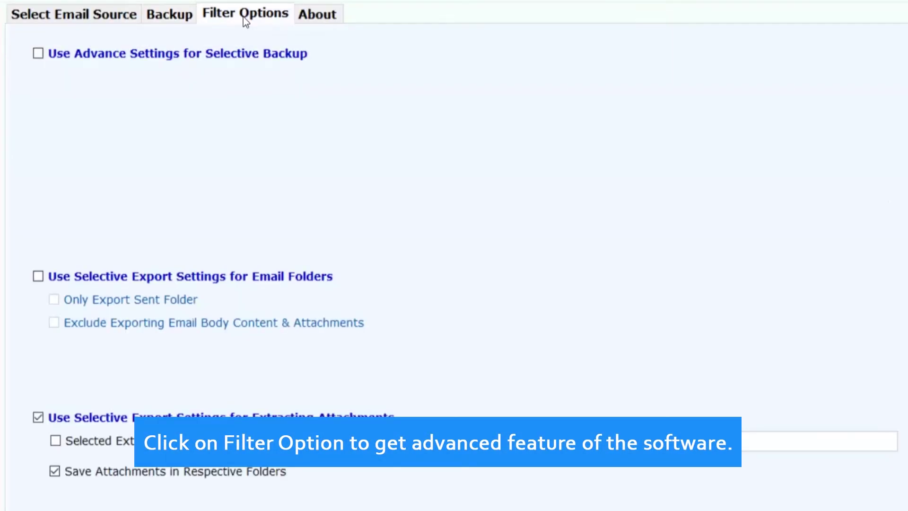
click(38, 54)
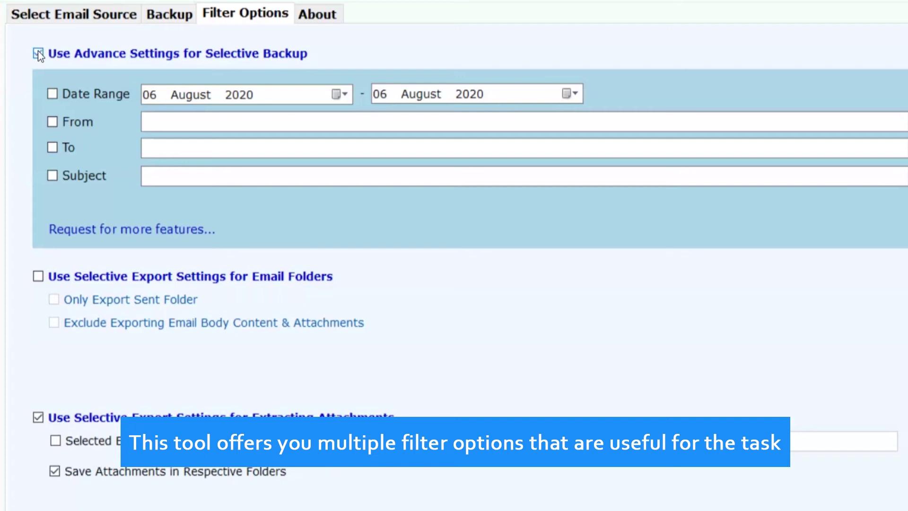
click(38, 53)
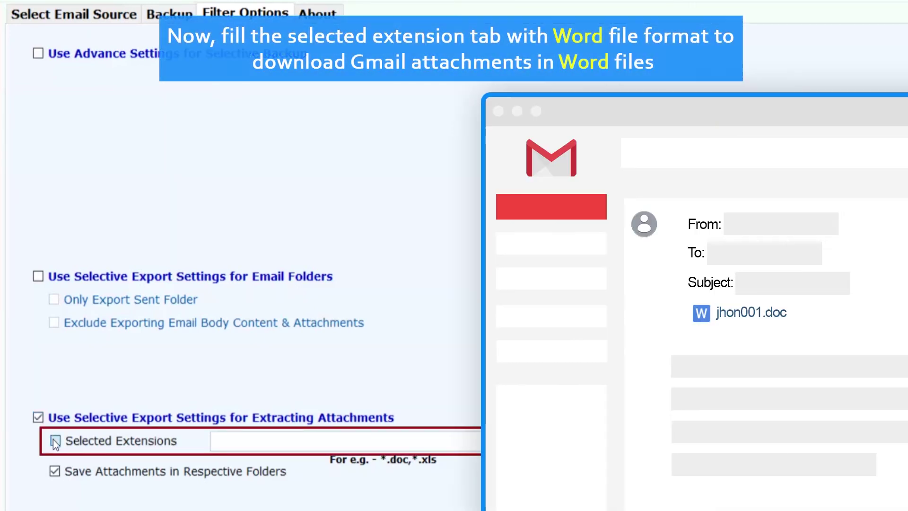
click(54, 440)
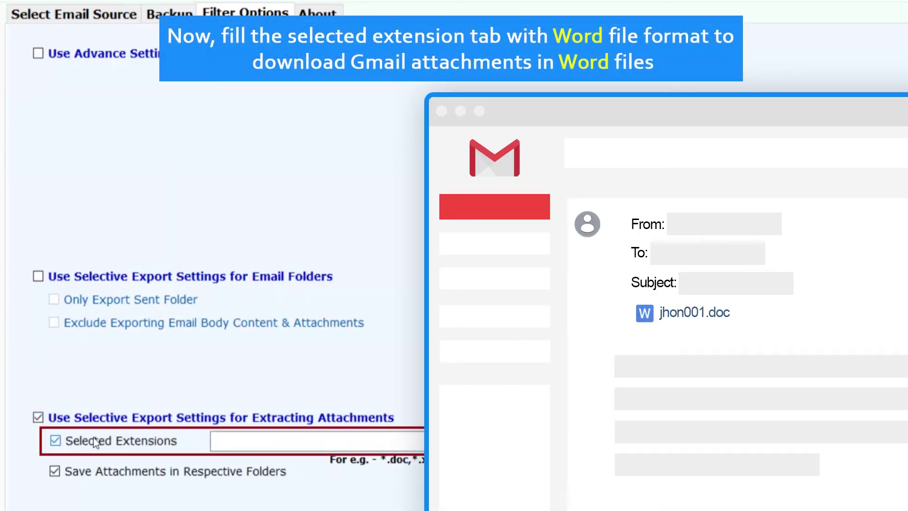
click(216, 440)
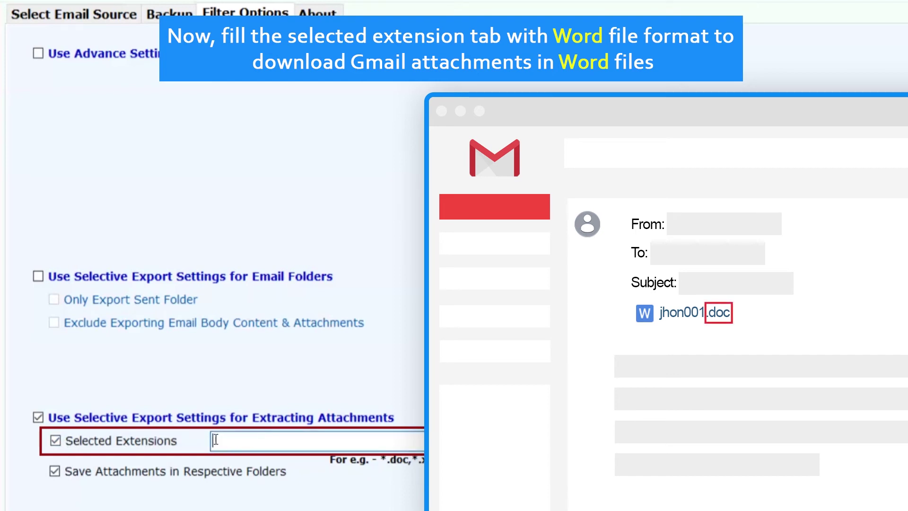
text(*.doc,*)
text(.docx)
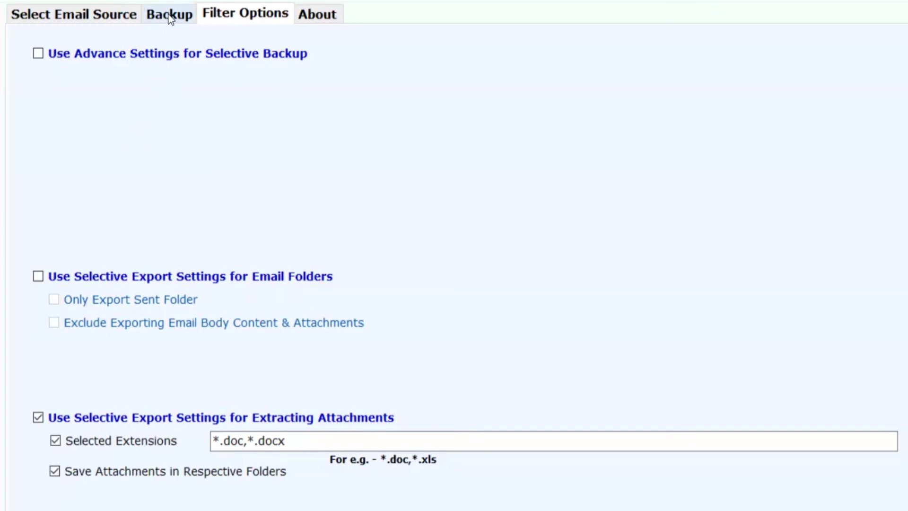
- Run the Backup to extract the Word attachments into C:\Output and acknowledge completion
click(171, 16)
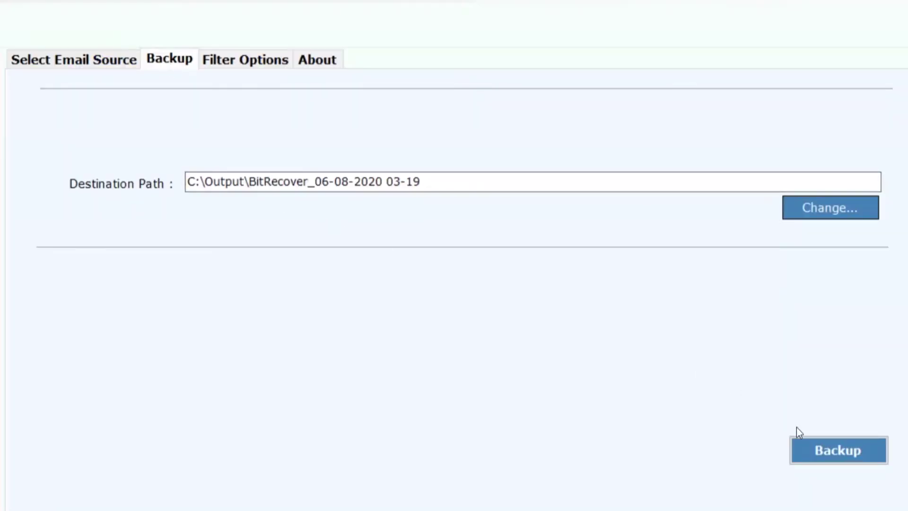
click(842, 453)
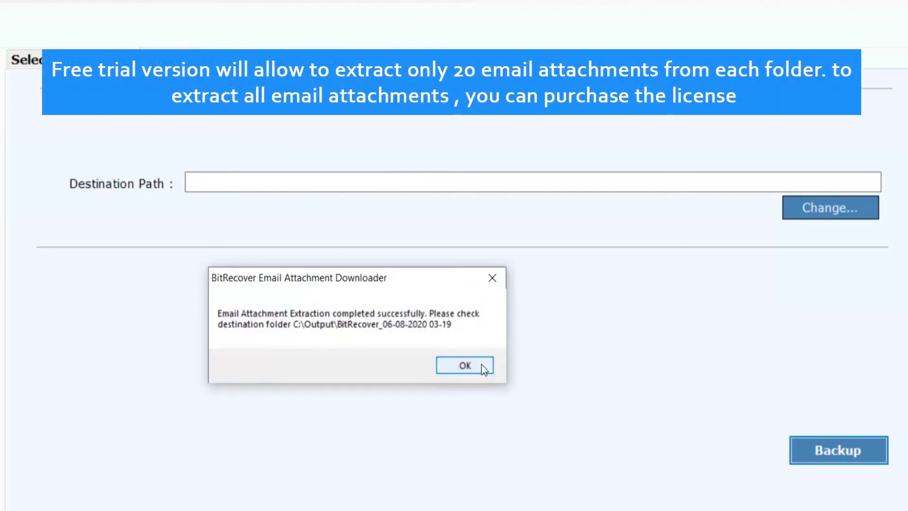
click(464, 365)
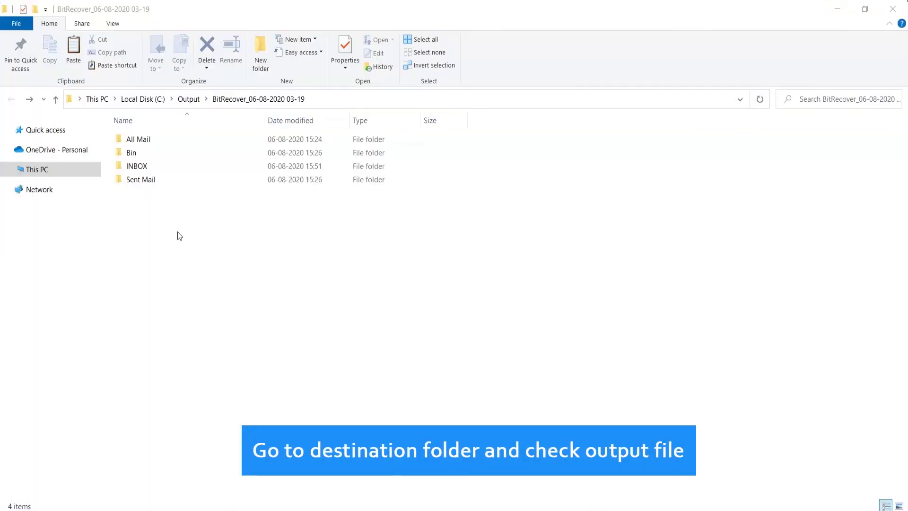
- Open the extracted INBOX folder to view its 20 downloaded Word documents
double_click(144, 168)
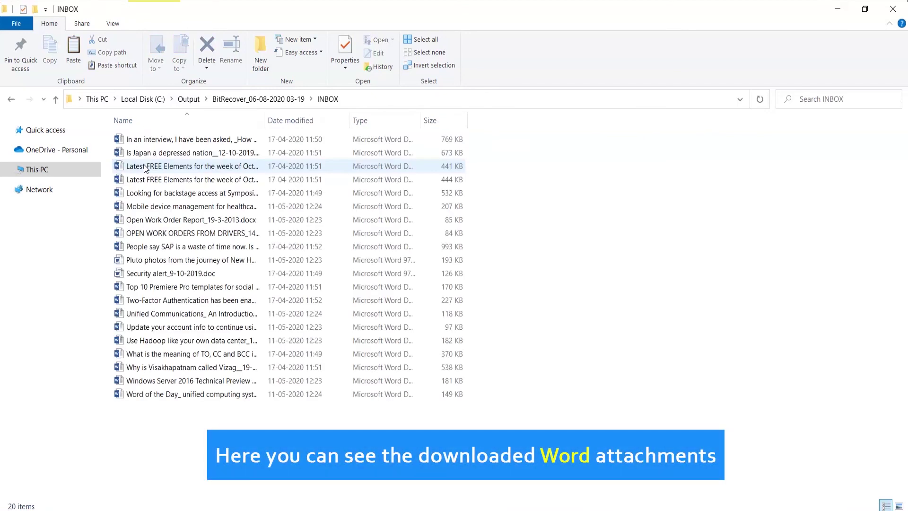